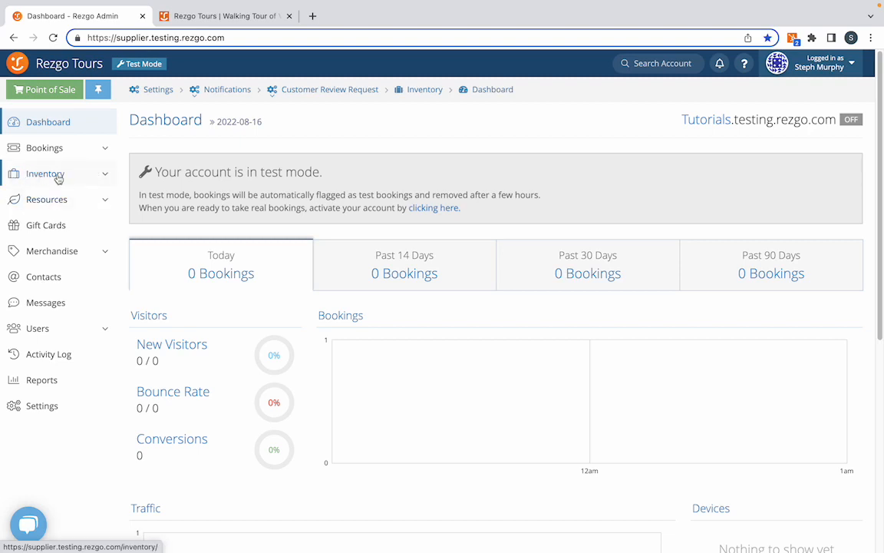
Start a new inventory item and name it "Walking tour of Vancouver"
{"action": "left_click", "coordinate": [58, 176]}
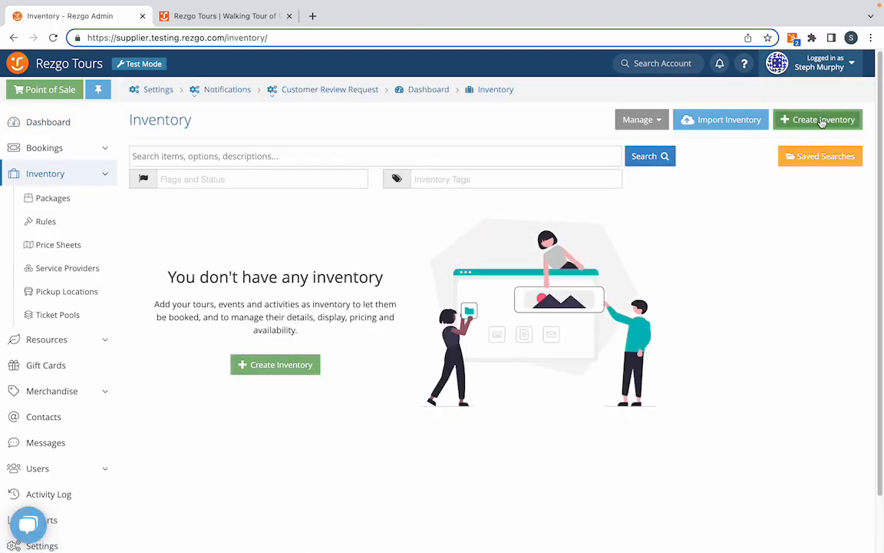
{"action": "left_click", "coordinate": [823, 120]}
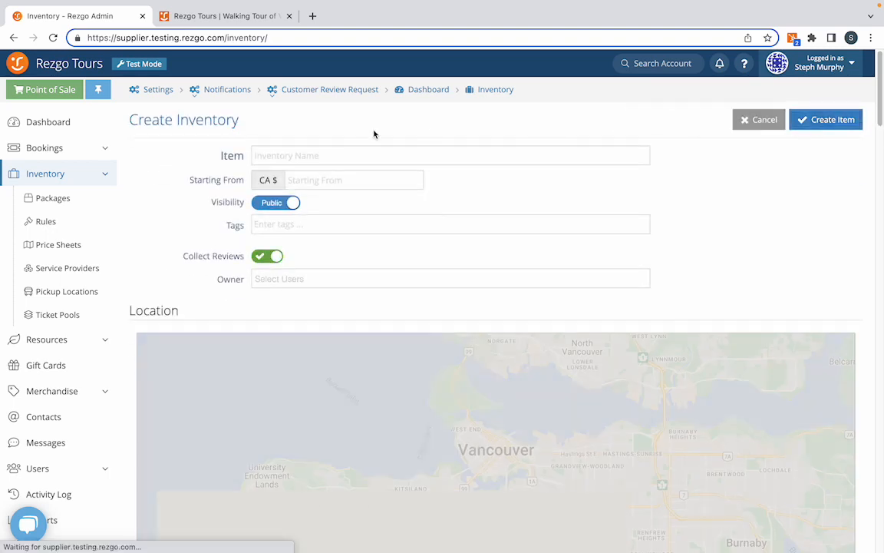
{"action": "left_click", "coordinate": [353, 154]}
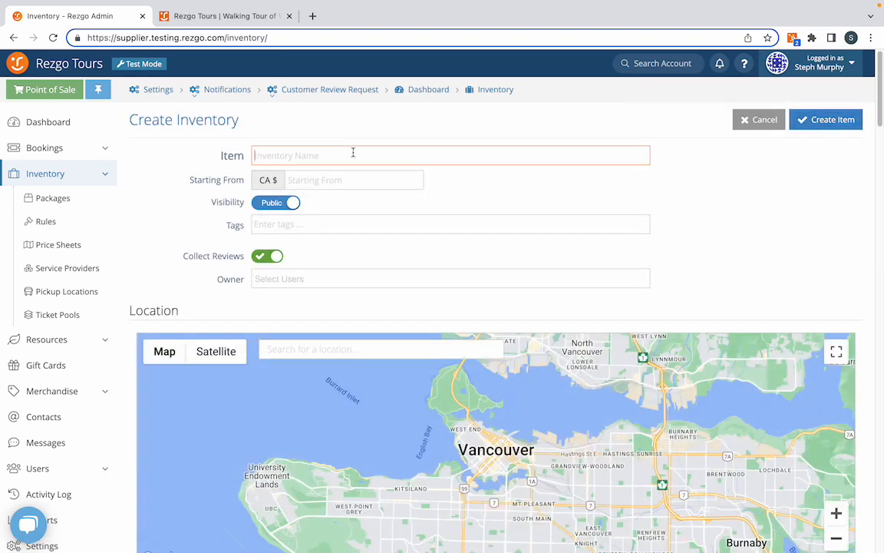
{"action": "type", "text": "WAlking tour of Vancouver"}
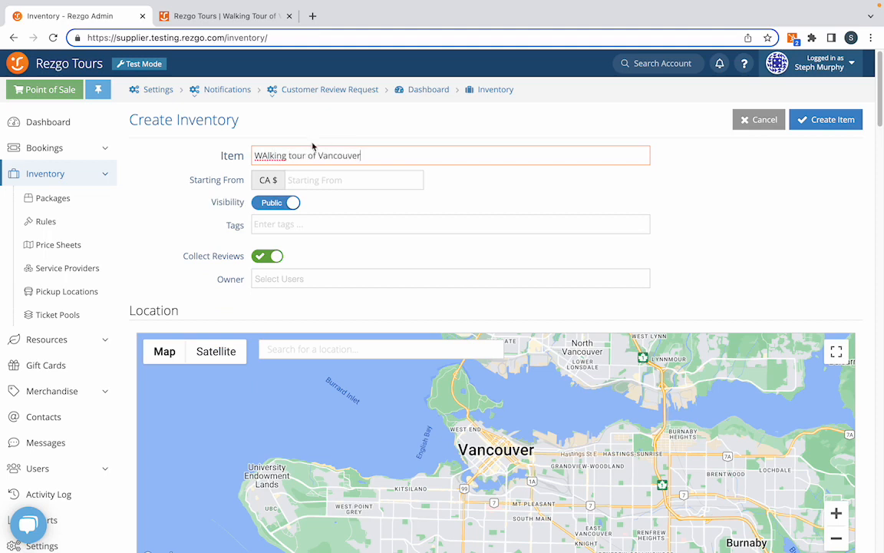
{"action": "left_click", "coordinate": [267, 155]}
{"action": "key", "text": "BackSpace"}
{"action": "type", "text": "a"}
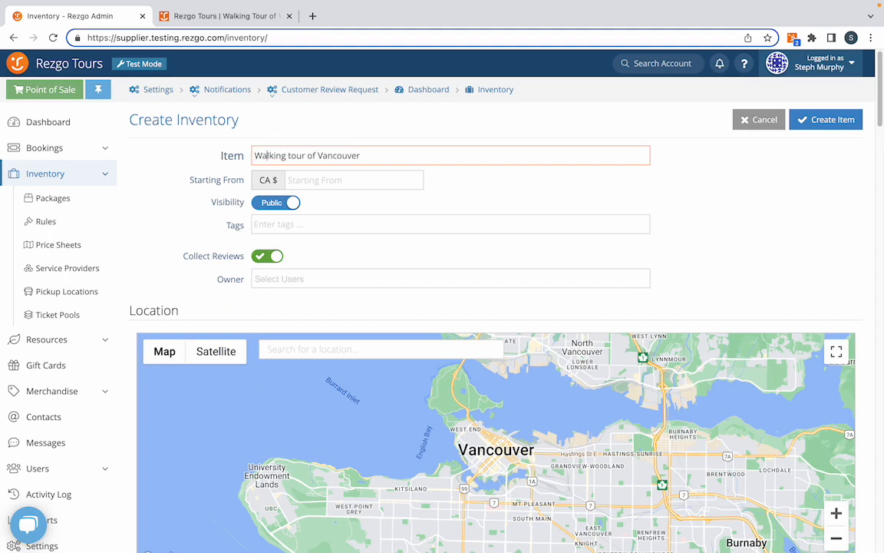
Set the item's starting price to CA $40 and its visibility to Private
{"action": "left_click", "coordinate": [297, 181]}
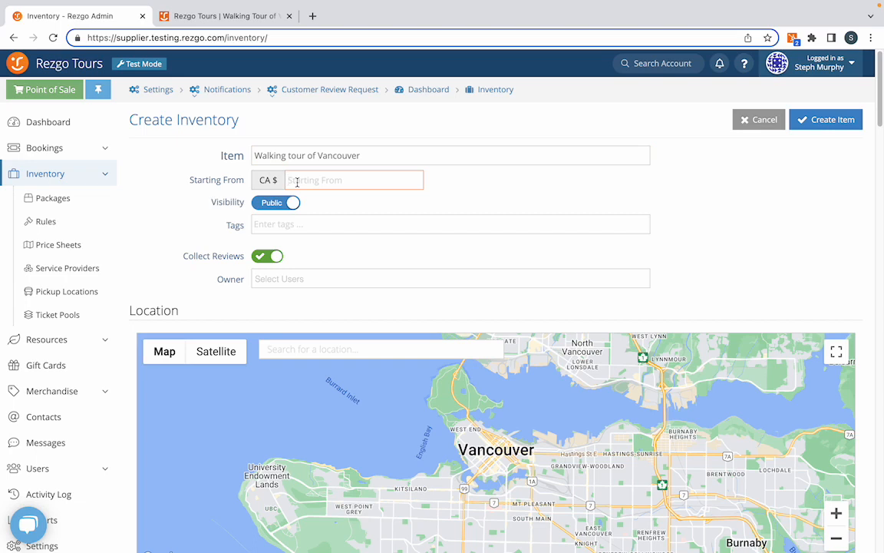
{"action": "type", "text": "40"}
{"action": "left_click", "coordinate": [270, 207]}
{"action": "left_click", "coordinate": [269, 207]}
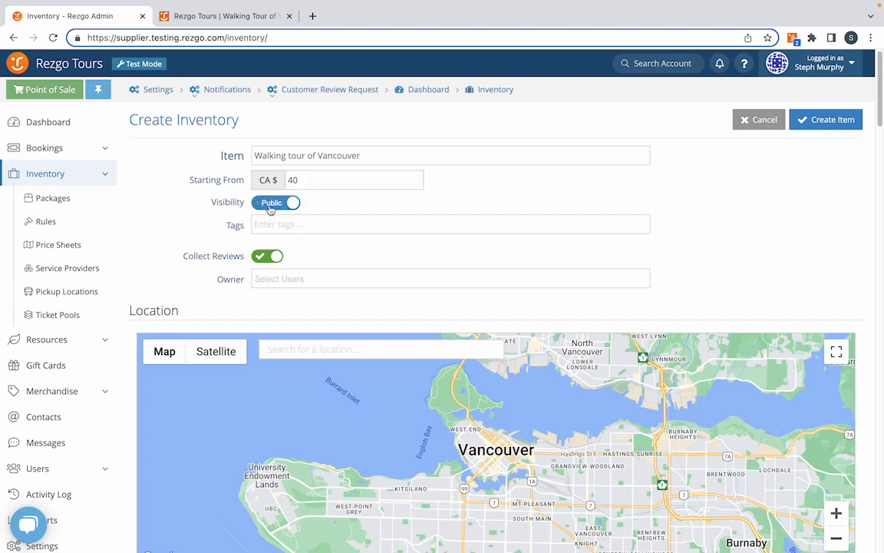
{"action": "left_click", "coordinate": [269, 207]}
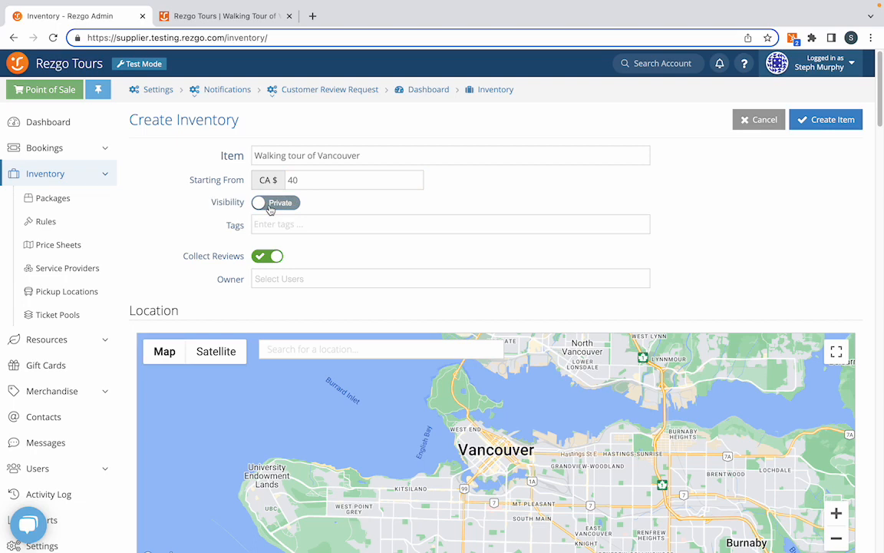
Add the tag "Vancouver" to the inventory item
{"action": "left_click", "coordinate": [259, 225]}
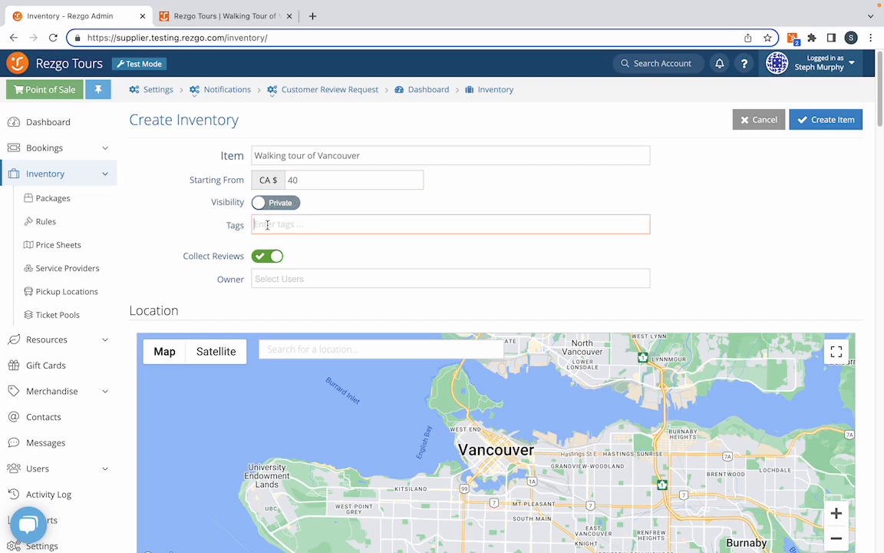
{"action": "type", "text": "Vancouver"}
{"action": "key", "text": "Return"}
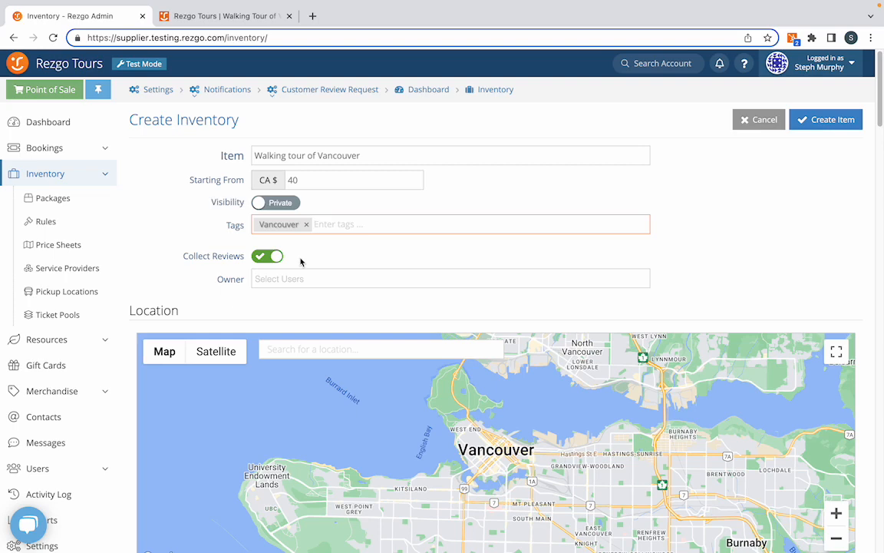
Set the item's location to Granville Island, Vancouver, BC, Canada, using the map's location search
{"action": "scroll", "coordinate": [300, 262], "scroll_direction": "down", "scroll_amount": 5}
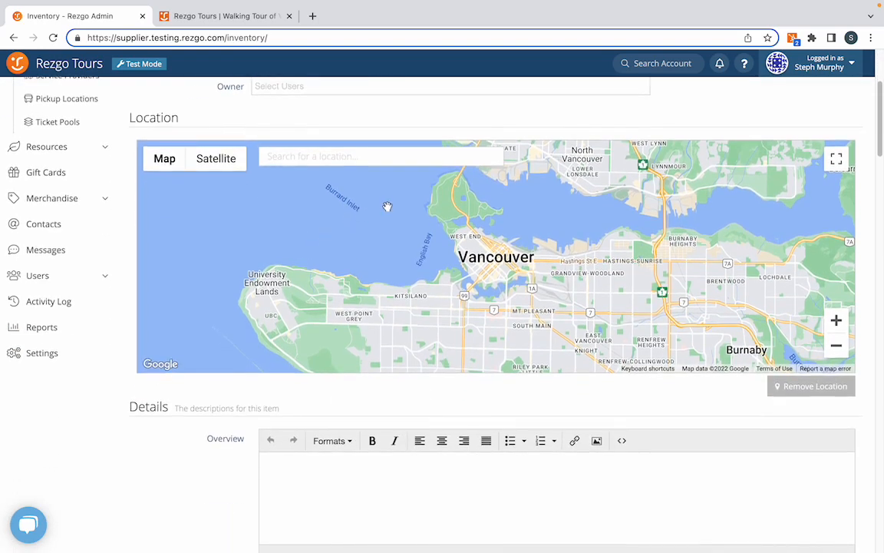
{"action": "left_click", "coordinate": [370, 159]}
{"action": "type", "text": "granvill"}
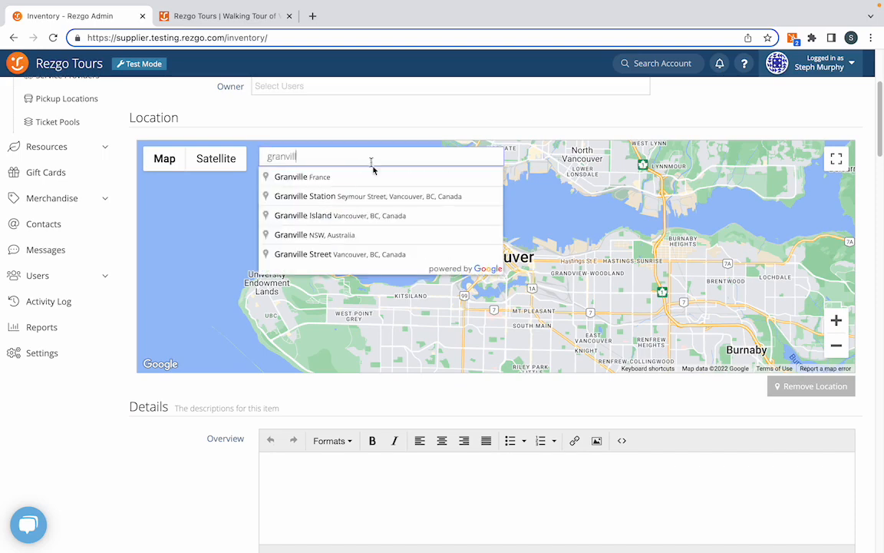
{"action": "left_click", "coordinate": [375, 217]}
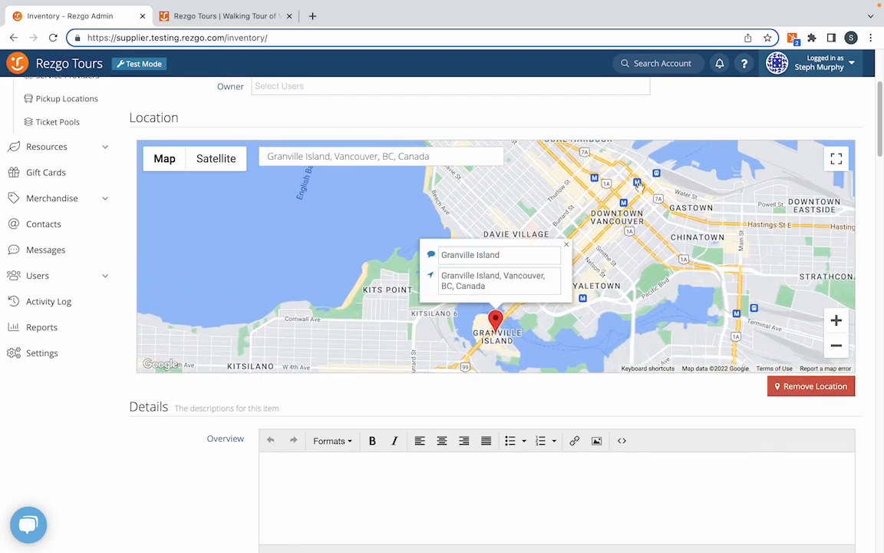
Place the location pin on the downtown Vancouver waterfront east of Coal Harbour and show the map as satellite imagery
{"action": "left_click_drag", "start_coordinate": [639, 185], "coordinate": [608, 267]}
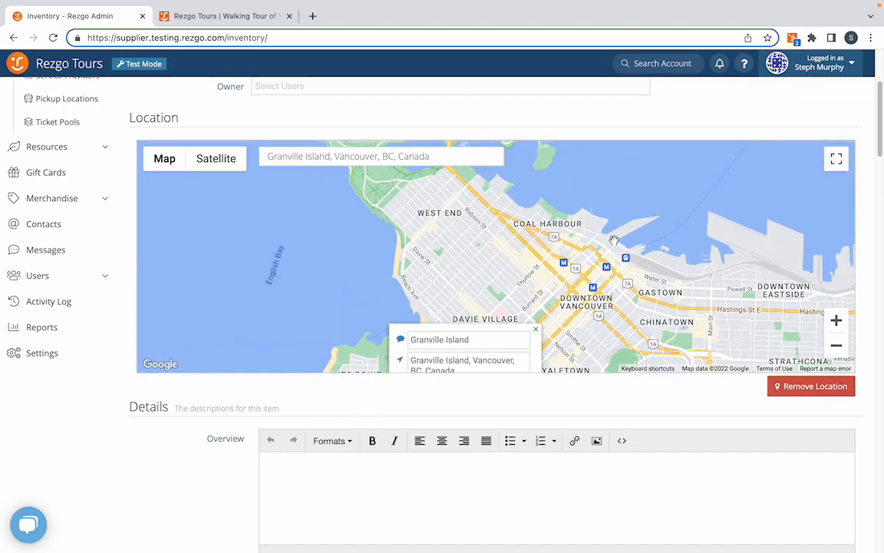
{"action": "left_click", "coordinate": [614, 239]}
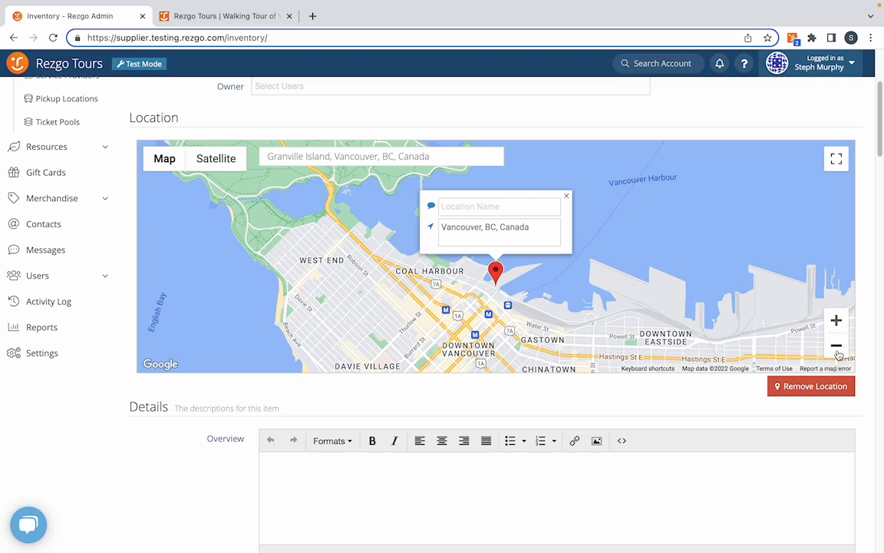
{"action": "left_click", "coordinate": [228, 166]}
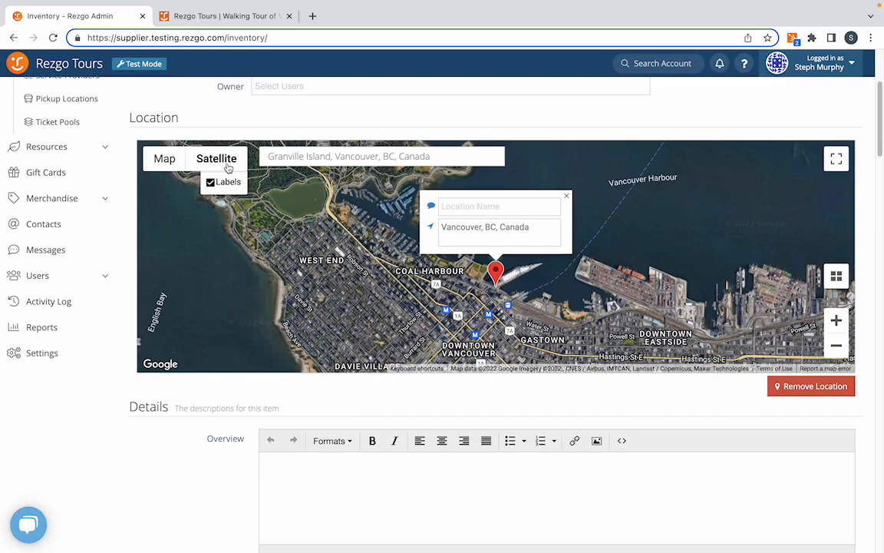
Write "Walking tour of Vancouver!" as the item's overview description
{"action": "scroll", "coordinate": [197, 369], "scroll_direction": "down", "scroll_amount": 2}
{"action": "scroll", "coordinate": [194, 367], "scroll_direction": "up", "scroll_amount": 4}
{"action": "scroll", "coordinate": [196, 367], "scroll_direction": "down", "scroll_amount": 3}
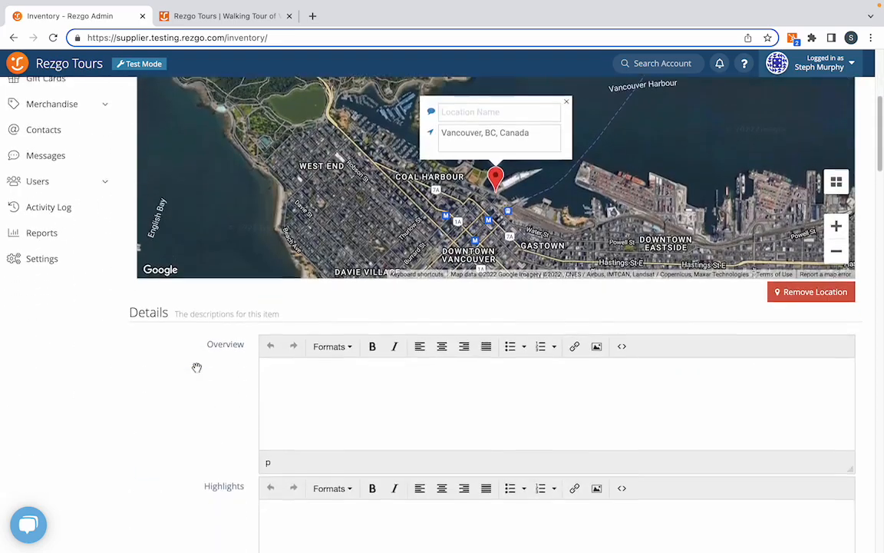
{"action": "scroll", "coordinate": [197, 368], "scroll_direction": "down", "scroll_amount": 3}
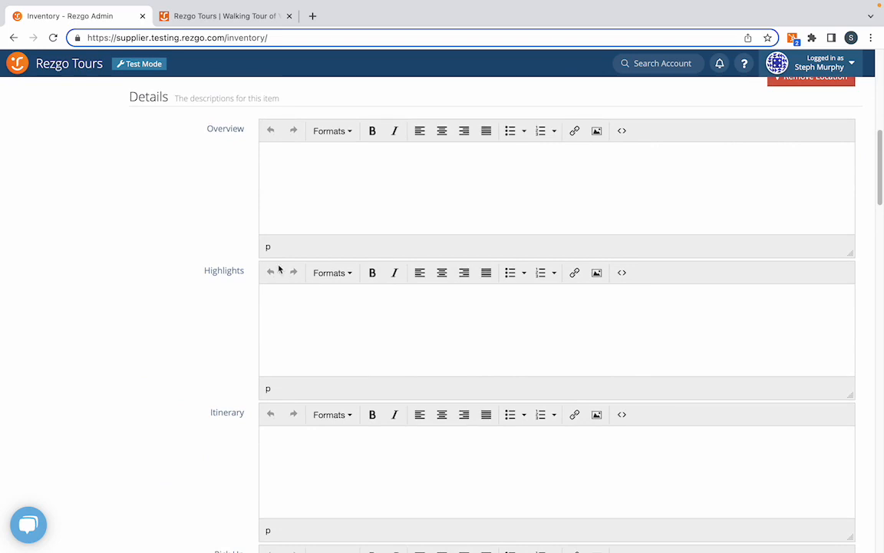
{"action": "type", "text": "Walking "}
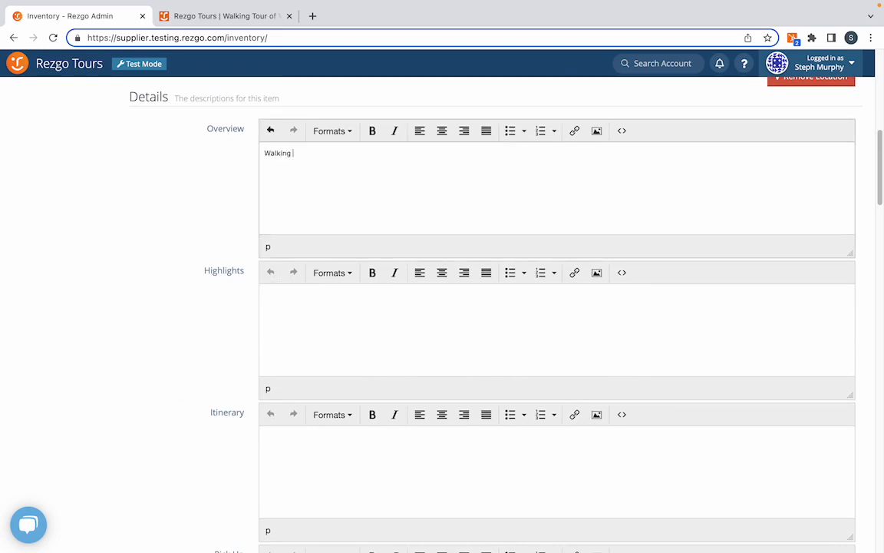
{"action": "type", "text": "tour of Vancouver"}
{"action": "key", "text": "BackSpace"}
{"action": "key", "text": "BackSpace"}
{"action": "key", "text": "BackSpace"}
{"action": "key", "text": "BackSpace"}
{"action": "key", "text": "BackSpace"}
{"action": "key", "text": "BackSpace"}
{"action": "type", "text": "couver!"}
Rename the Additional Info description field to "Healthy & Safety Info"
{"action": "scroll", "coordinate": [333, 342], "scroll_direction": "down", "scroll_amount": 2}
{"action": "scroll", "coordinate": [332, 342], "scroll_direction": "down", "scroll_amount": 1}
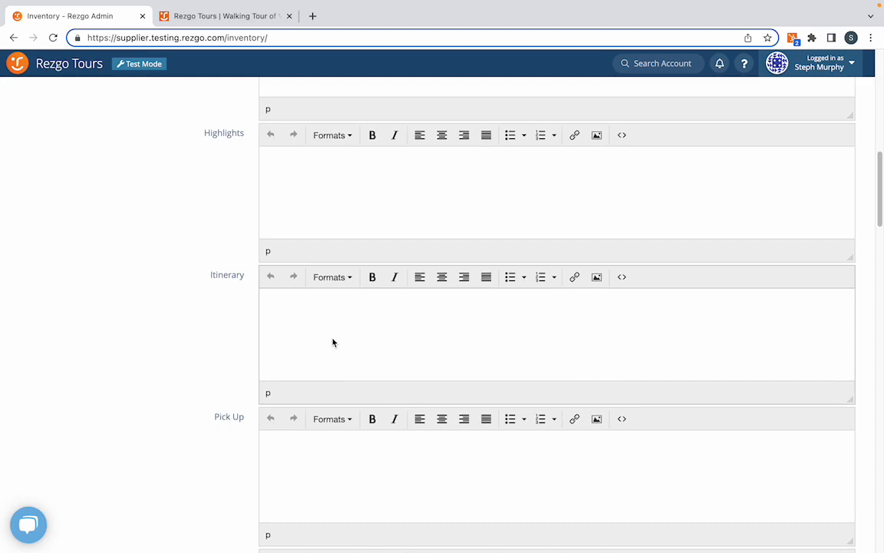
{"action": "scroll", "coordinate": [333, 342], "scroll_direction": "down", "scroll_amount": 12}
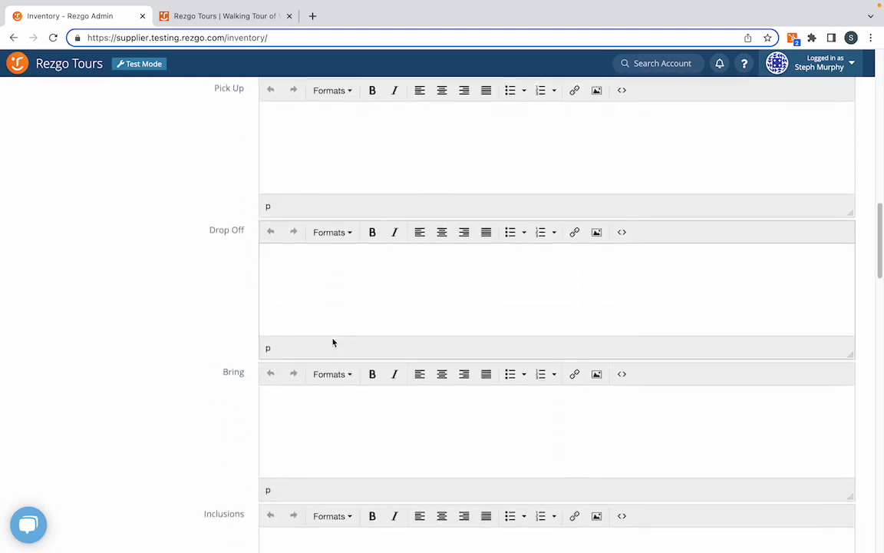
{"action": "scroll", "coordinate": [332, 342], "scroll_direction": "down", "scroll_amount": 10}
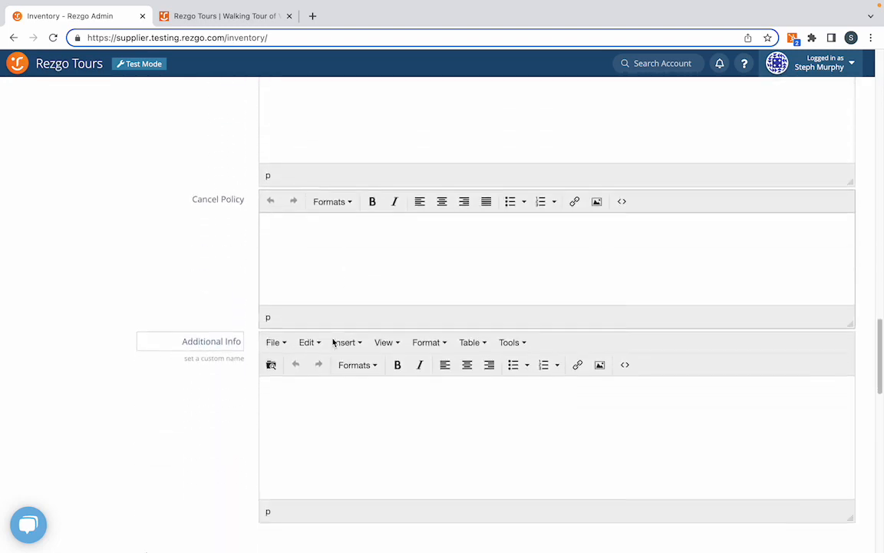
{"action": "triple_click", "coordinate": [225, 339]}
{"action": "type", "text": "Healthy &"}
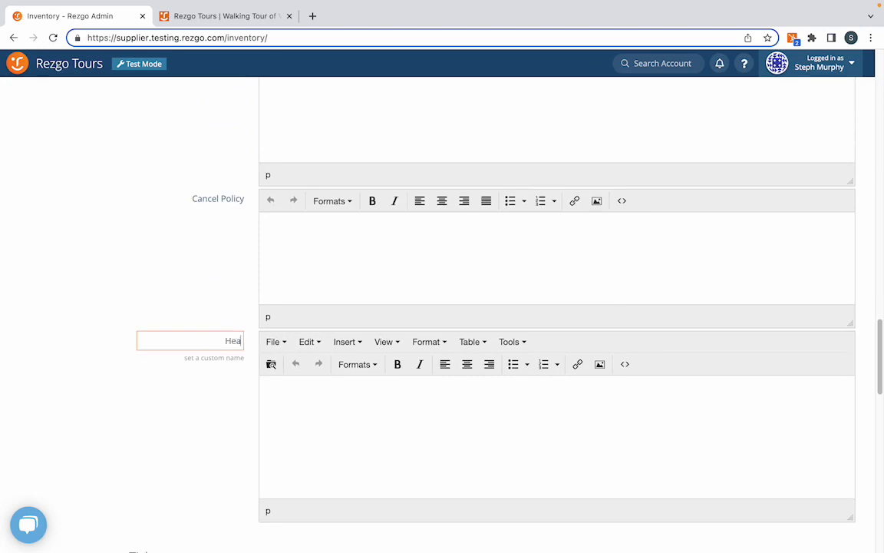
{"action": "type", "text": " Safety A"}
{"action": "key", "text": "BackSpace"}
{"action": "type", "text": "Info"}
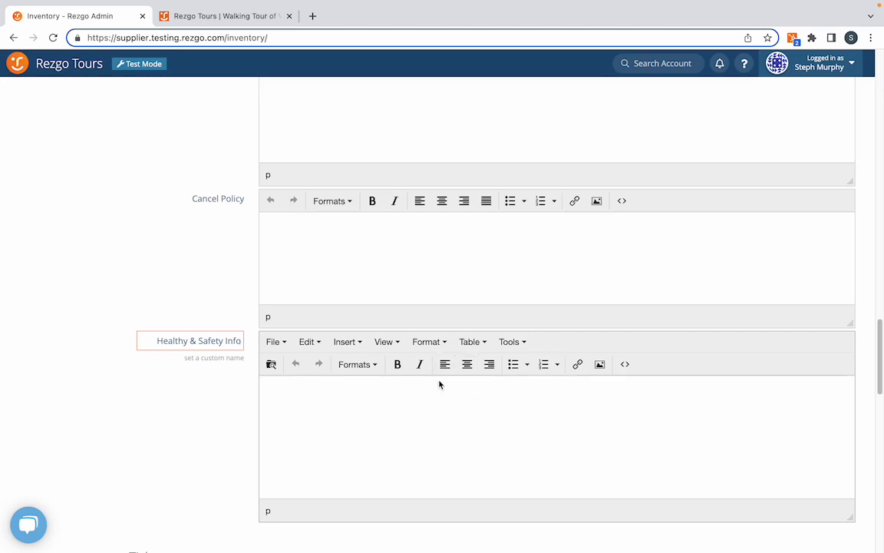
Write the voucher content as "HI" with the First Name variable, followed by "Thank you for booking." on a new line
{"action": "scroll", "coordinate": [439, 384], "scroll_direction": "down", "scroll_amount": 6}
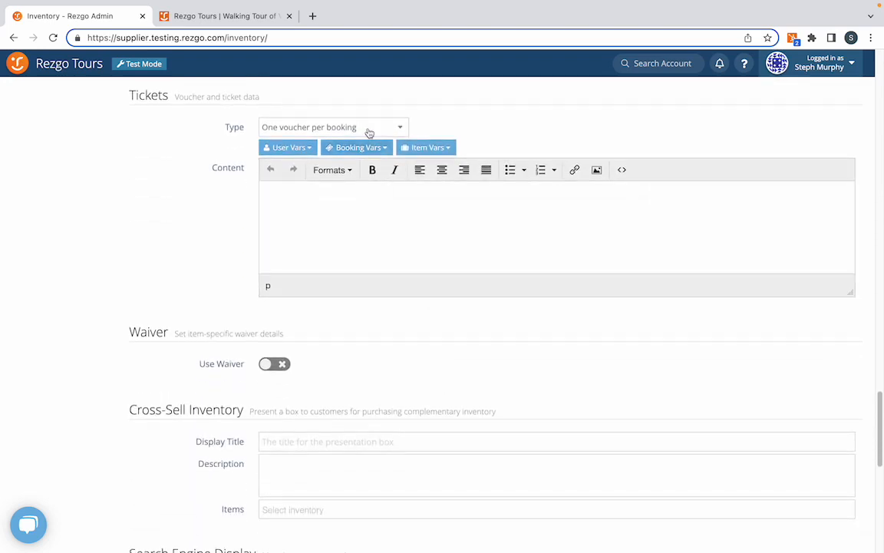
{"action": "left_click", "coordinate": [369, 132]}
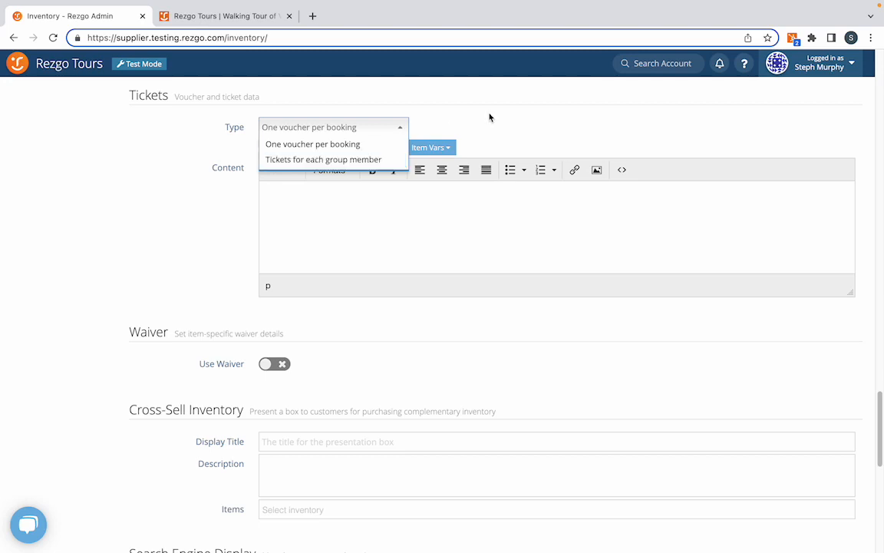
{"action": "left_click", "coordinate": [444, 106]}
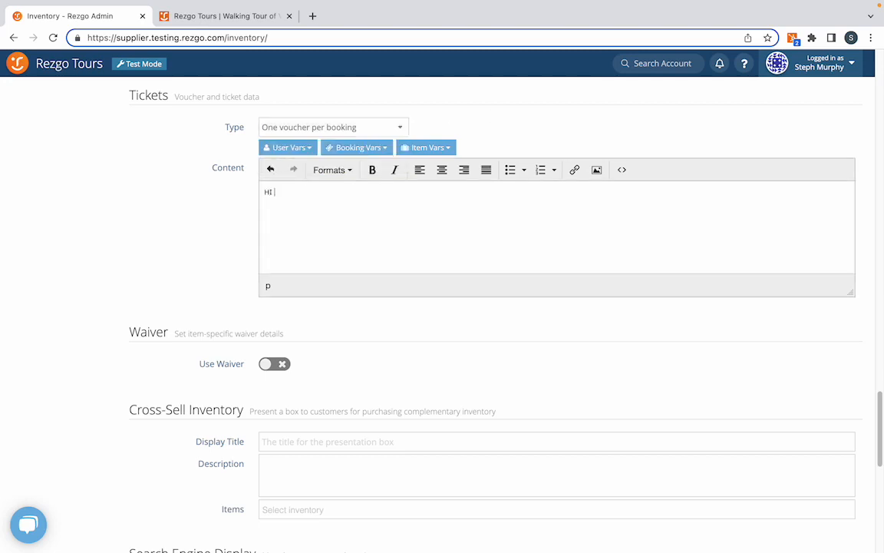
{"action": "left_click", "coordinate": [299, 148]}
{"action": "left_click", "coordinate": [285, 169]}
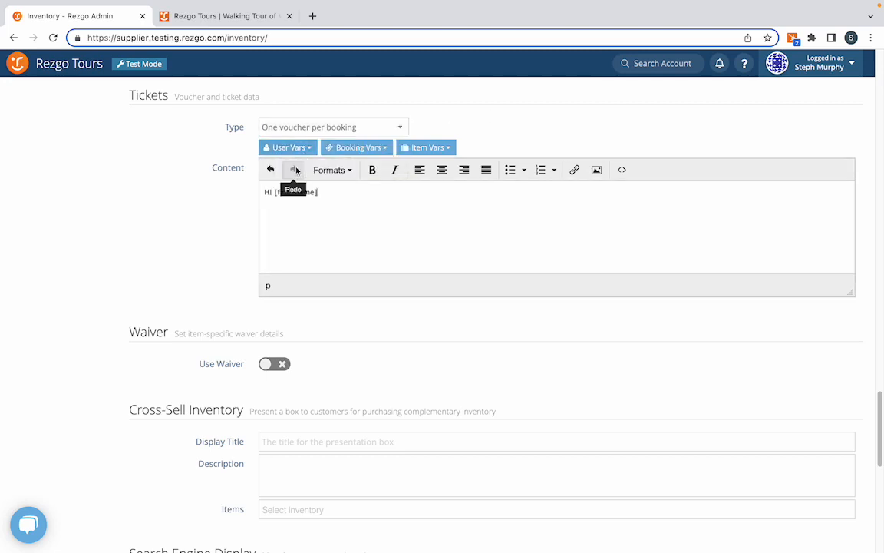
{"action": "key", "text": "Return"}
{"action": "type", "text": "Thank you for booking."}
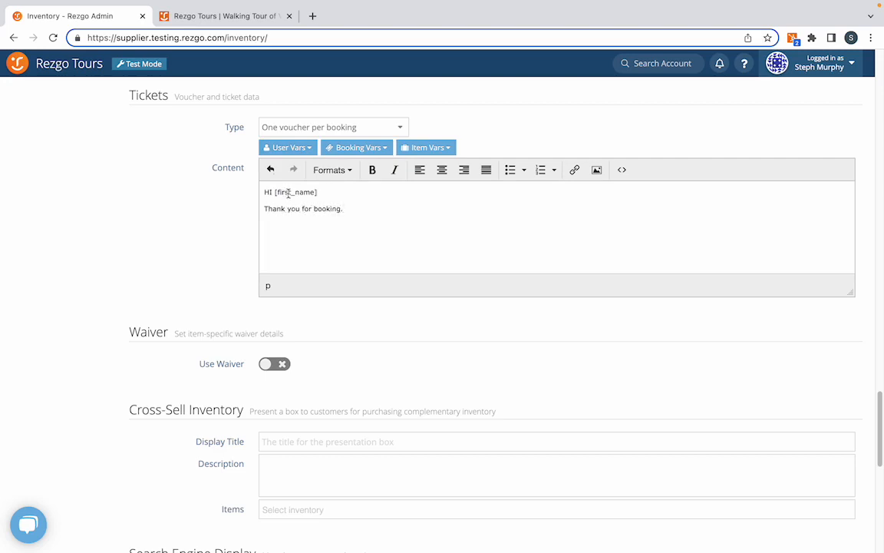
{"action": "left_click", "coordinate": [303, 148]}
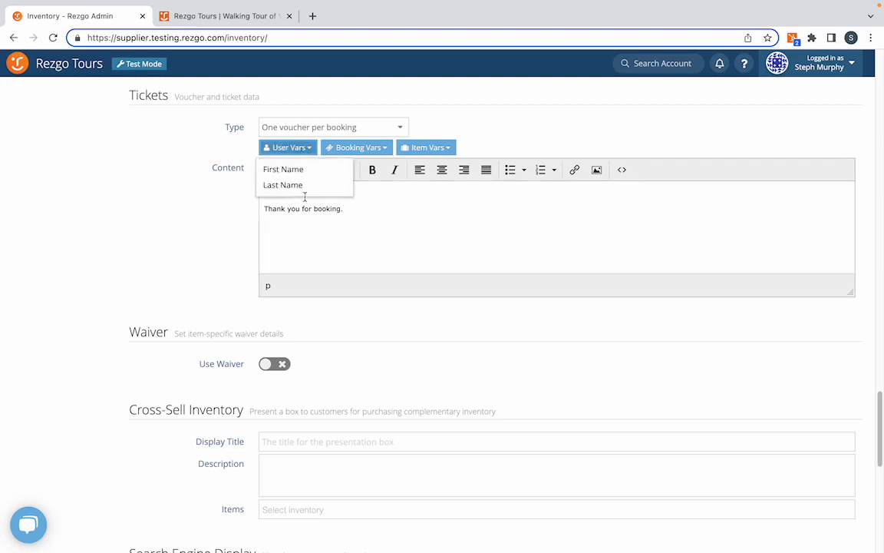
{"action": "left_click", "coordinate": [356, 147]}
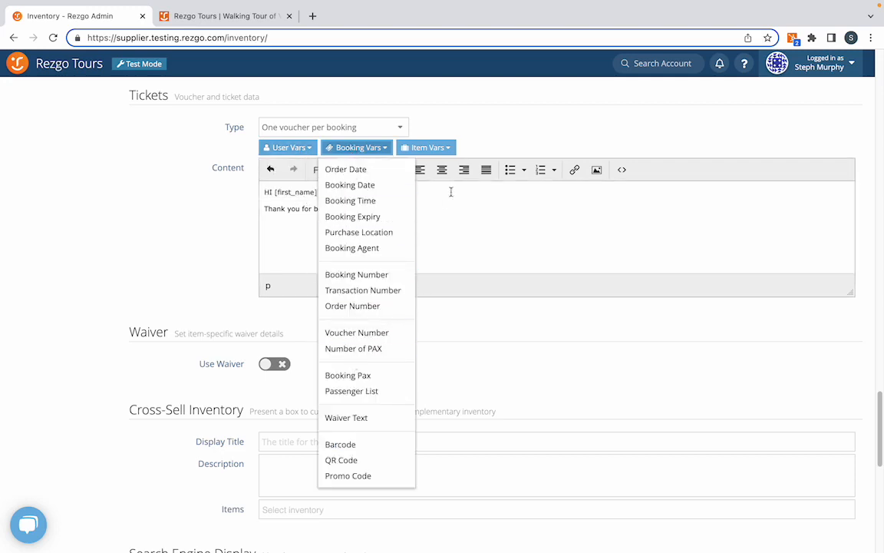
{"action": "left_click", "coordinate": [438, 147]}
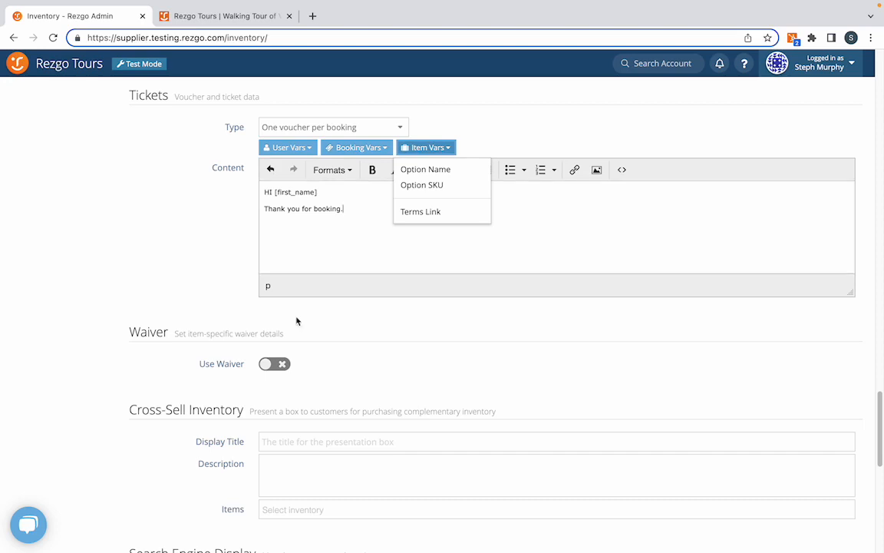
Enable the waiver for this item, keeping its type as One waiver per order
{"action": "left_click", "coordinate": [265, 364]}
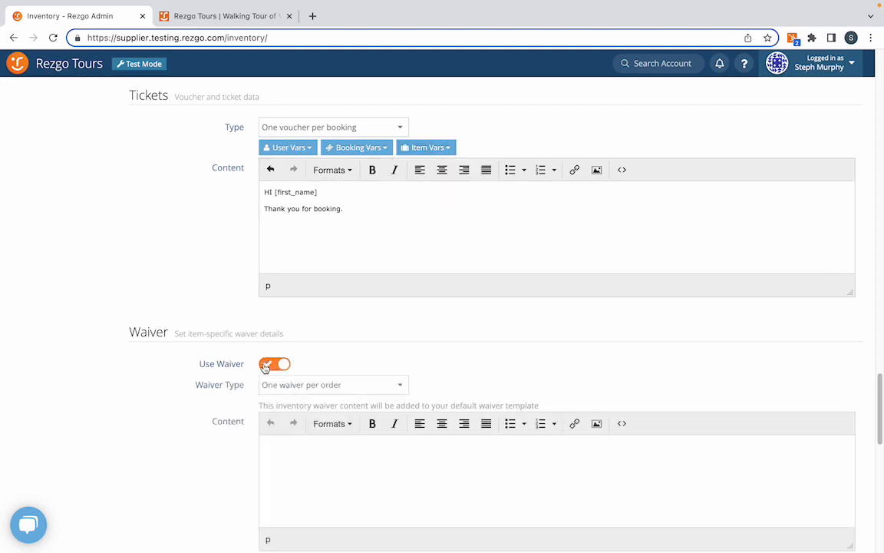
{"action": "left_click", "coordinate": [319, 392]}
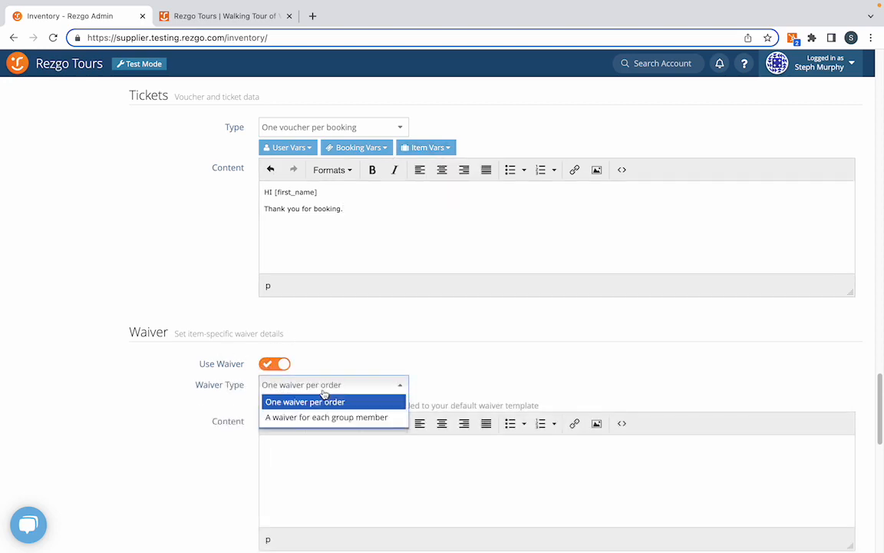
{"action": "left_click", "coordinate": [445, 377]}
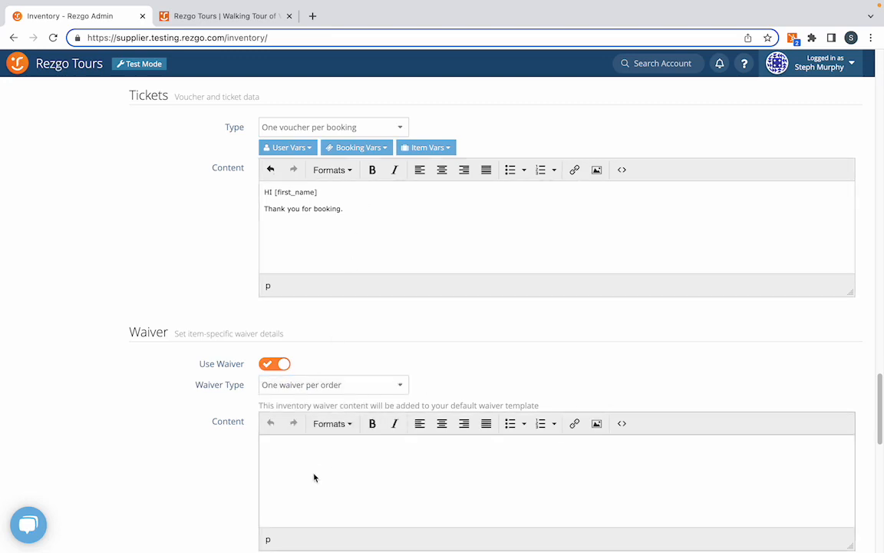
Give the cross-sell box the display title "Boat Trip" and the description "Do you want to add a boat trip to your tour?"
{"action": "scroll", "coordinate": [312, 476], "scroll_direction": "down", "scroll_amount": 2}
{"action": "scroll", "coordinate": [311, 476], "scroll_direction": "up", "scroll_amount": 1}
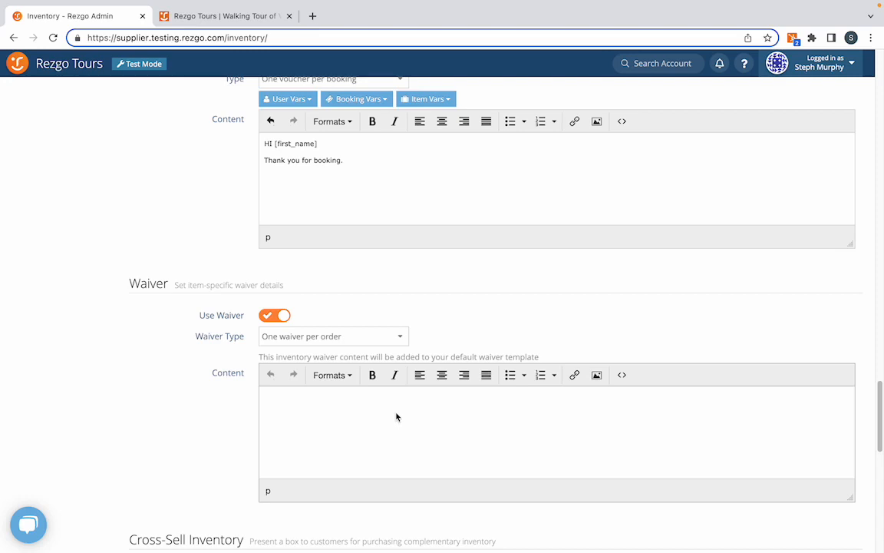
{"action": "scroll", "coordinate": [396, 416], "scroll_direction": "down", "scroll_amount": 3}
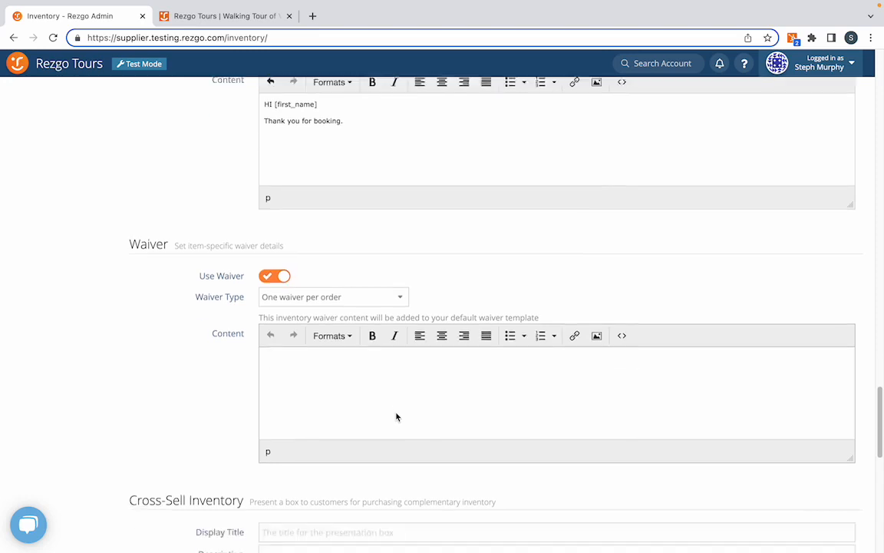
{"action": "scroll", "coordinate": [395, 411], "scroll_direction": "down", "scroll_amount": 1}
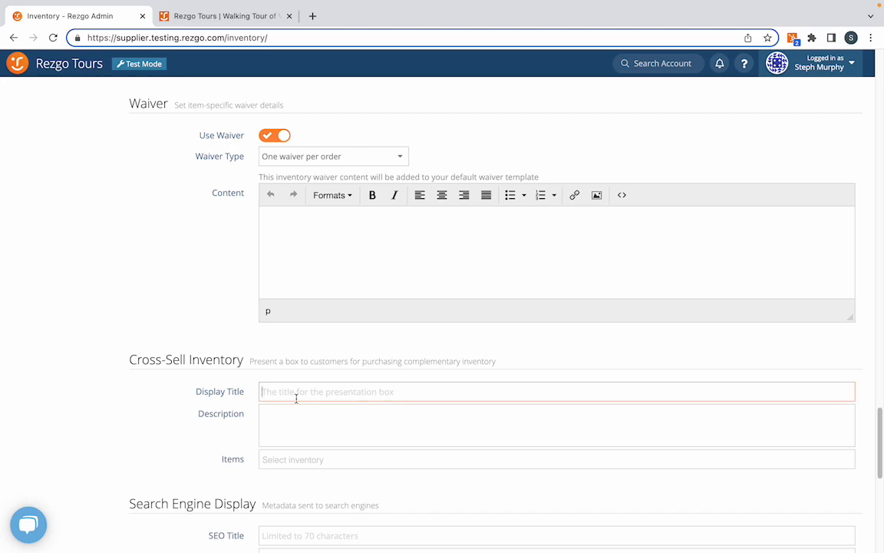
{"action": "type", "text": "Boat Trip"}
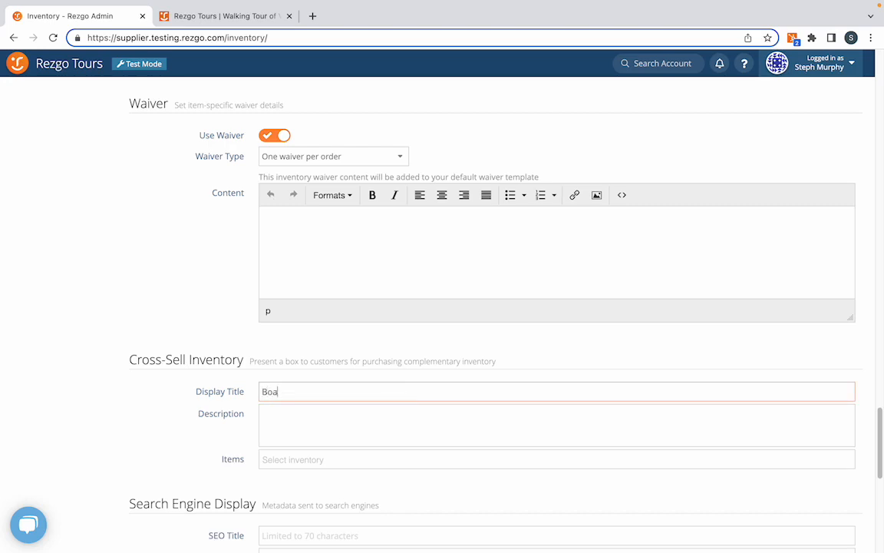
{"action": "key", "text": "Tab"}
{"action": "type", "text": "Do you w"}
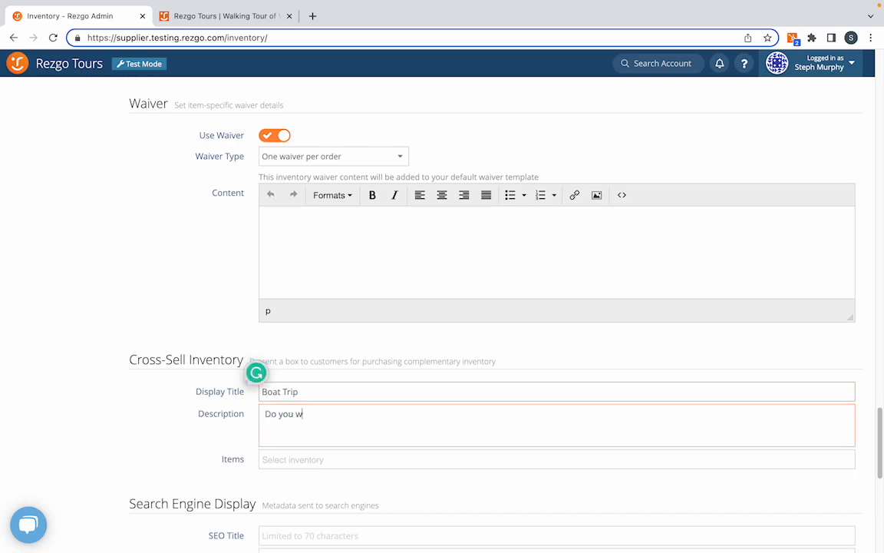
{"action": "type", "text": "ant to add a boat trip to your tour?"}
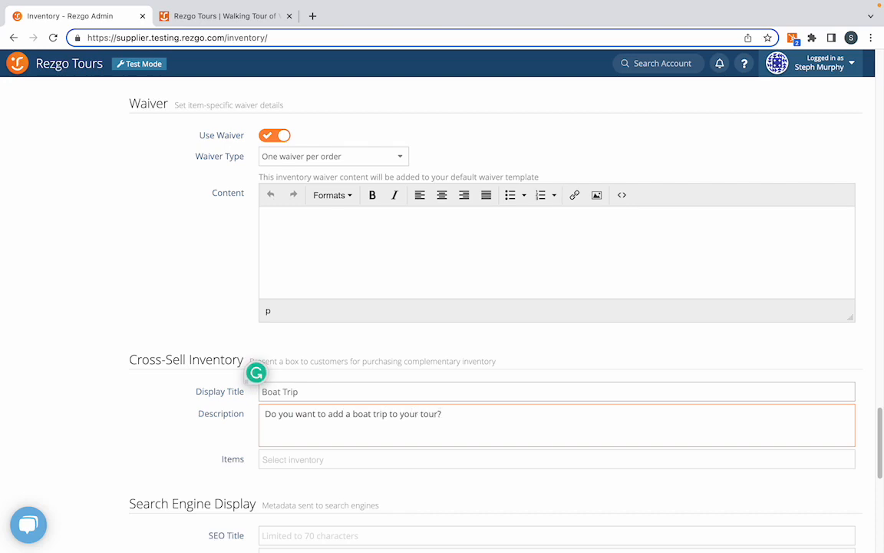
Add Boat Tour of Vancouver as the cross-sell inventory item
{"action": "scroll", "coordinate": [377, 237], "scroll_direction": "down", "scroll_amount": 1}
{"action": "left_click", "coordinate": [318, 402]}
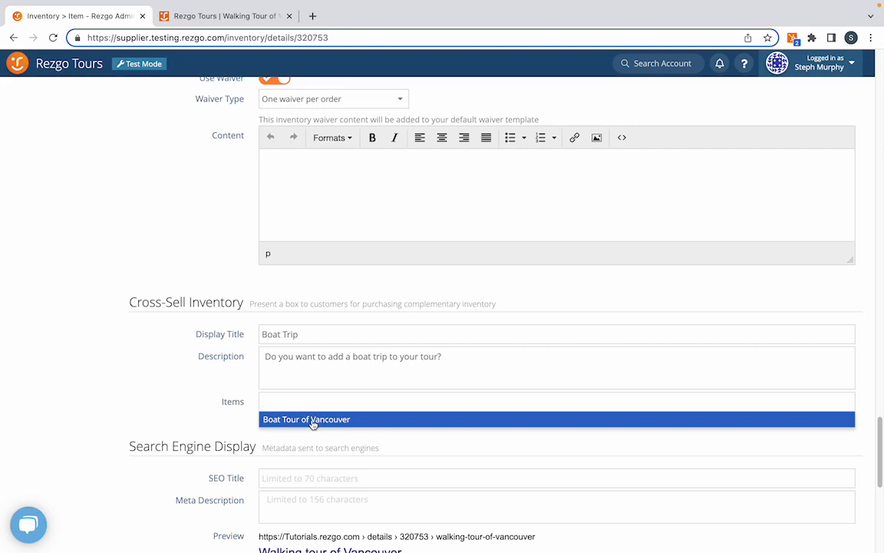
{"action": "left_click", "coordinate": [318, 420]}
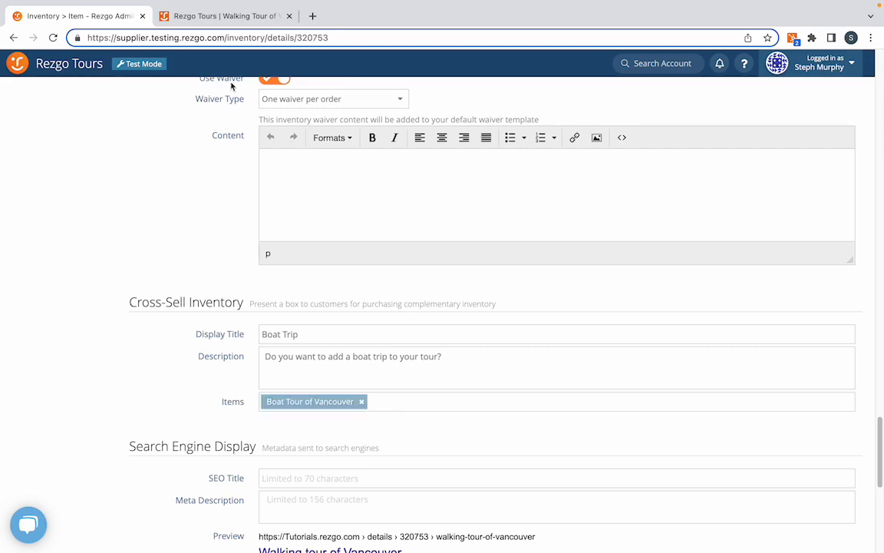
On the public booking site, add the 2 Hour Walking Tour for 2 adults to the order and open the cross-sold boat trip's details
{"action": "left_click", "coordinate": [229, 16]}
{"action": "scroll", "coordinate": [177, 290], "scroll_direction": "up", "scroll_amount": 4}
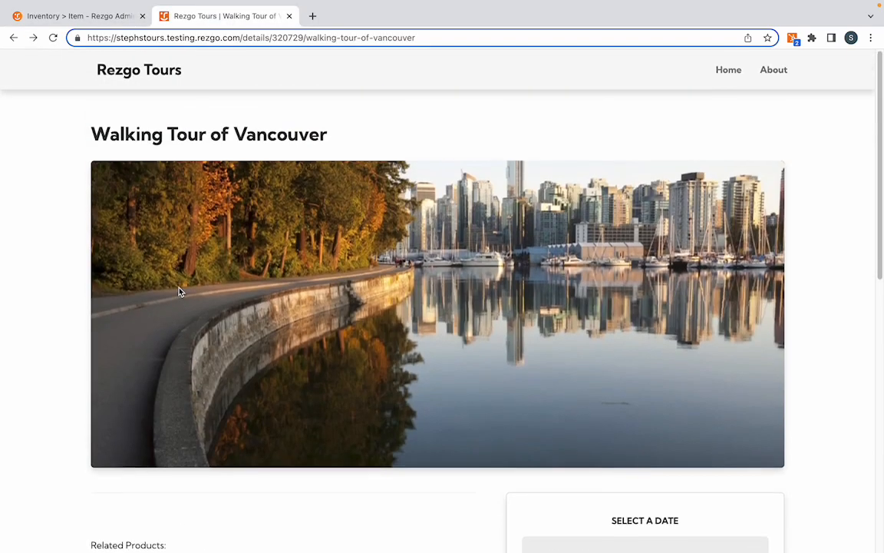
{"action": "scroll", "coordinate": [401, 199], "scroll_direction": "down", "scroll_amount": 12}
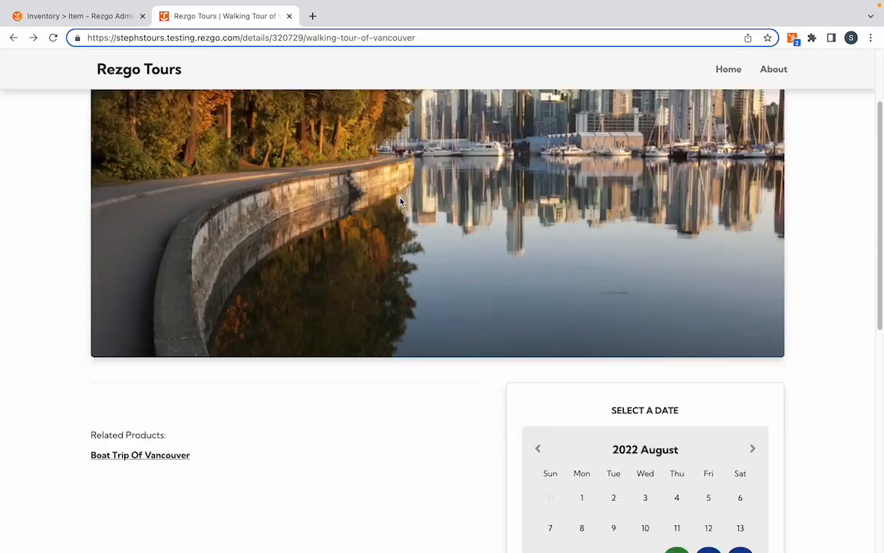
{"action": "left_click", "coordinate": [603, 501]}
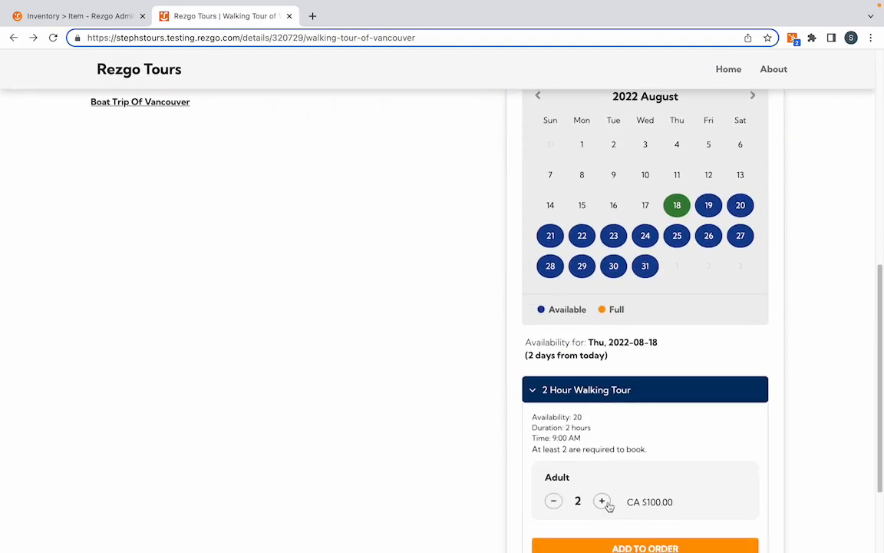
{"action": "scroll", "coordinate": [610, 508], "scroll_direction": "down", "scroll_amount": 1}
{"action": "left_click", "coordinate": [614, 510]}
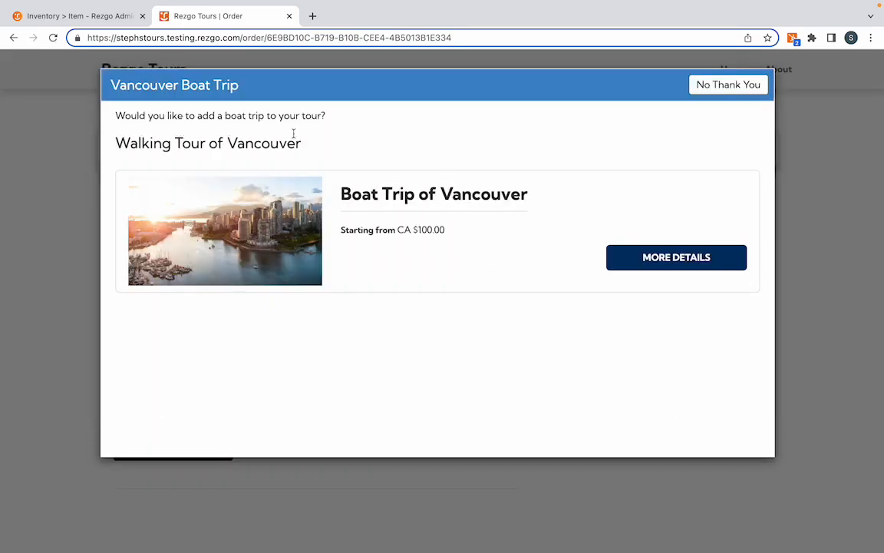
{"action": "left_click", "coordinate": [632, 270]}
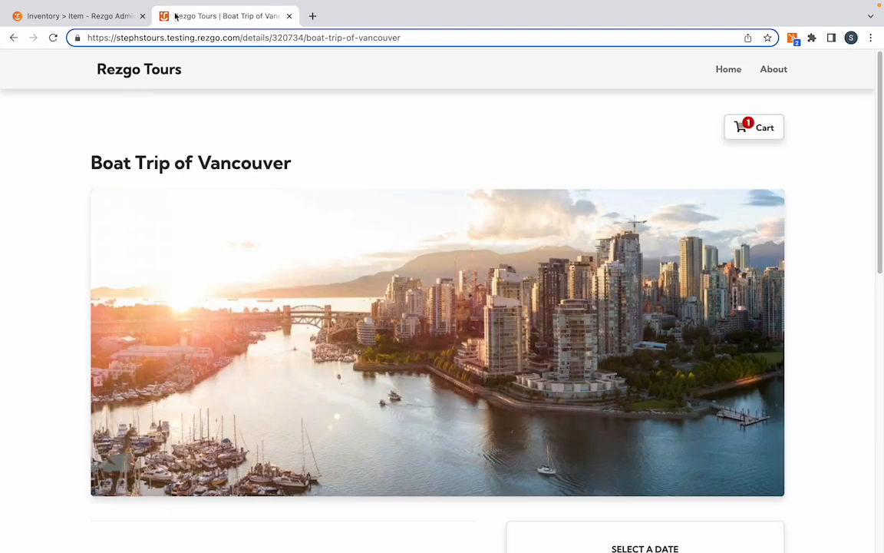
Back in the admin item form, set the SEO title to "Walking Tours" and the meta description to "Walking Tours of Vancouver"
{"action": "left_click", "coordinate": [104, 16]}
{"action": "scroll", "coordinate": [340, 306], "scroll_direction": "down", "scroll_amount": 2}
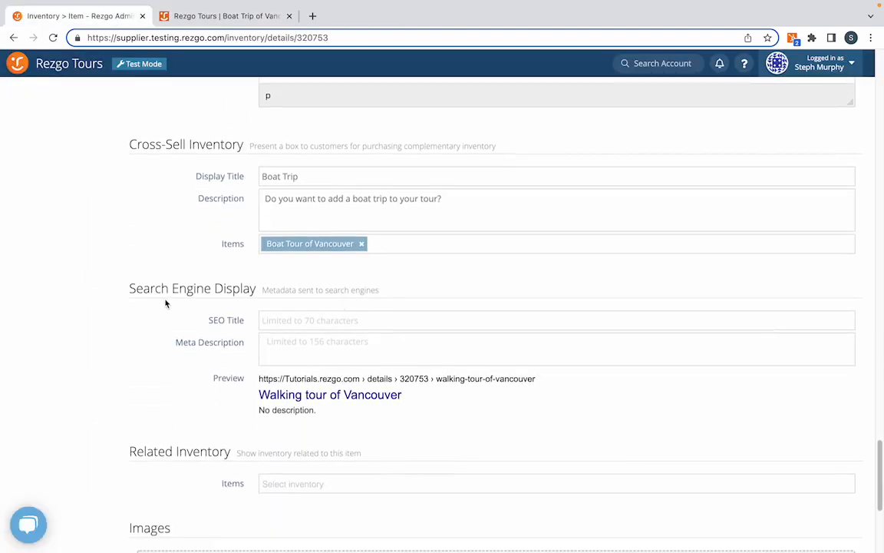
{"action": "left_click", "coordinate": [285, 319]}
{"action": "type", "text": "Wal"}
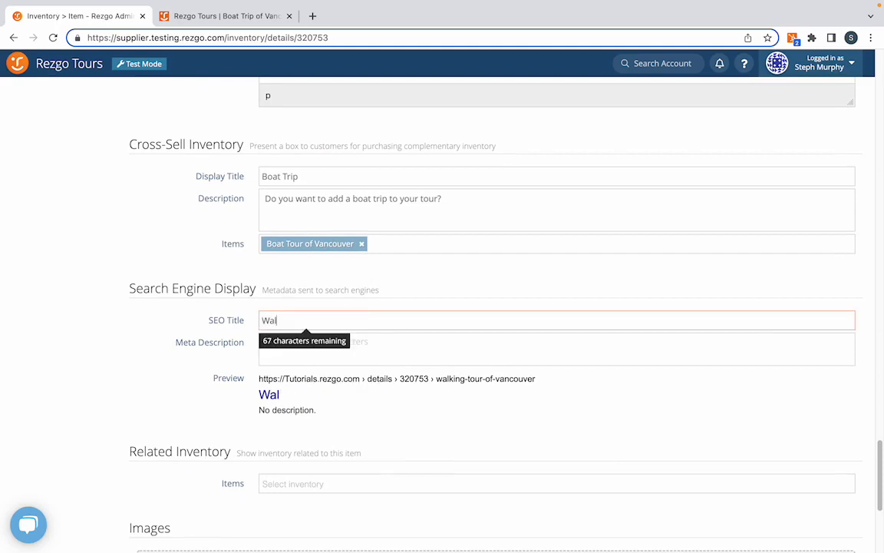
{"action": "type", "text": "king Tours"}
{"action": "left_click", "coordinate": [363, 347]}
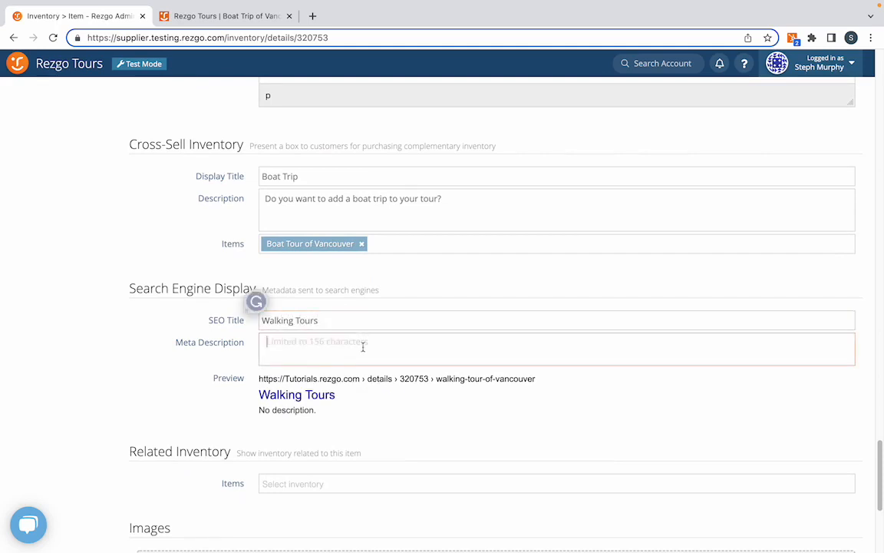
{"action": "type", "text": "Walking Tours of "}
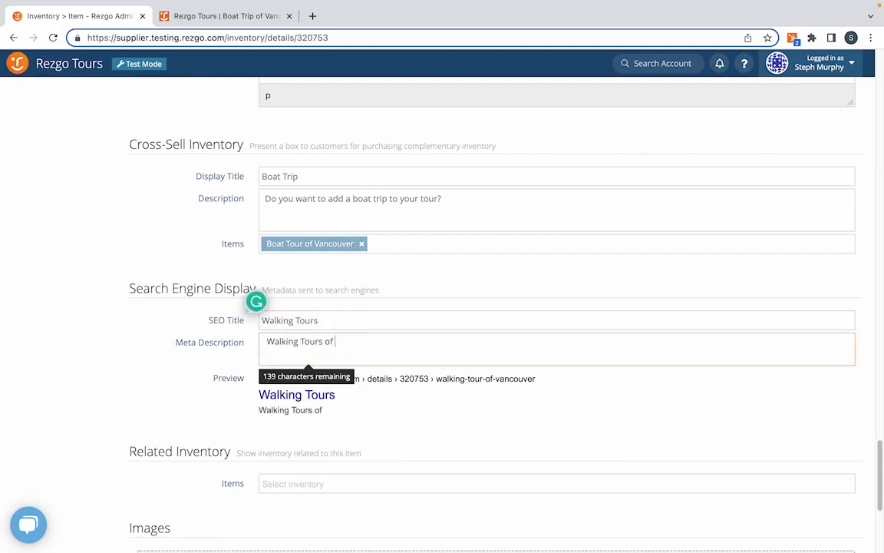
{"action": "type", "text": "Vancouver"}
{"action": "left_click", "coordinate": [494, 424]}
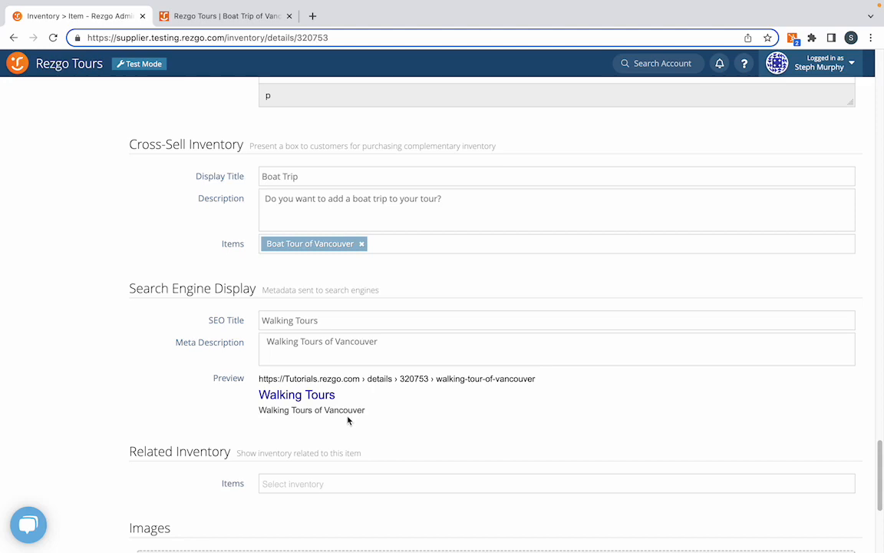
Add Boat Tour of Vancouver as the related inventory item
{"action": "left_click", "coordinate": [305, 483]}
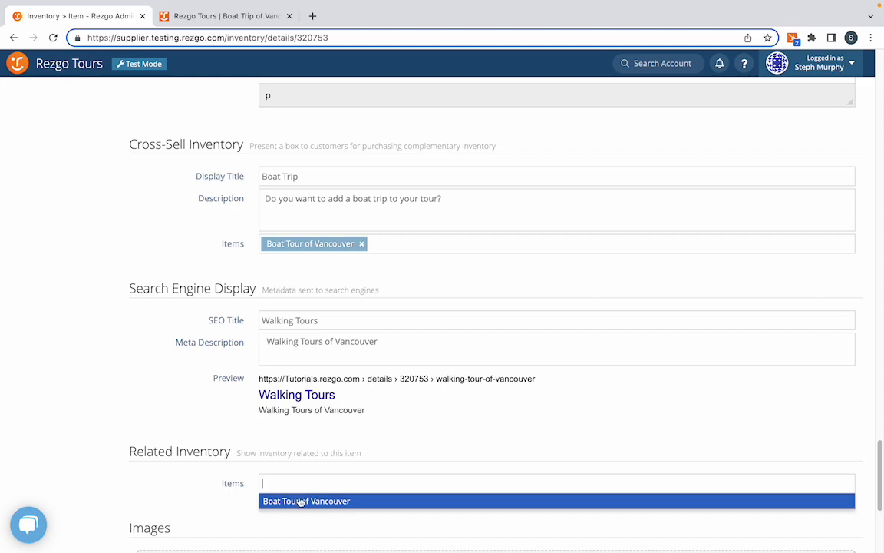
{"action": "left_click", "coordinate": [301, 501]}
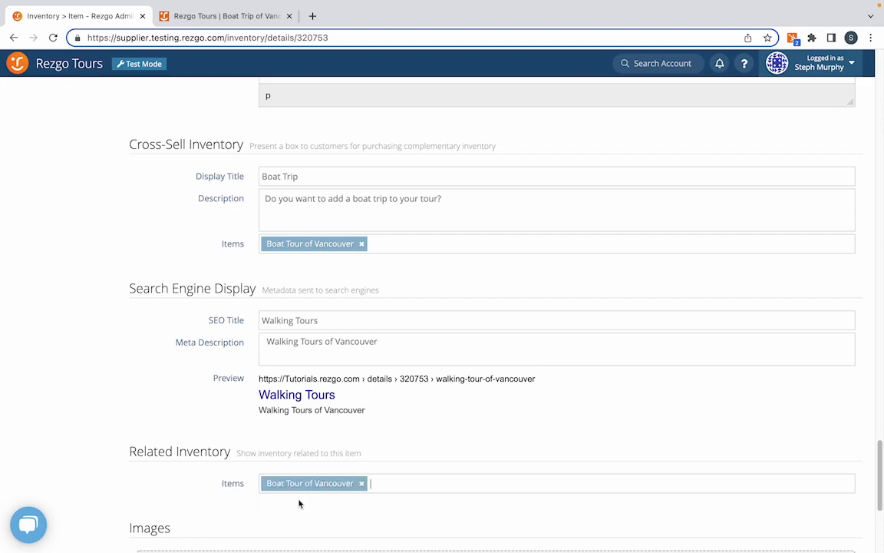
On the public booking site, open Boat Trip of Vancouver from the order's related products and look over its page
{"action": "left_click", "coordinate": [219, 15]}
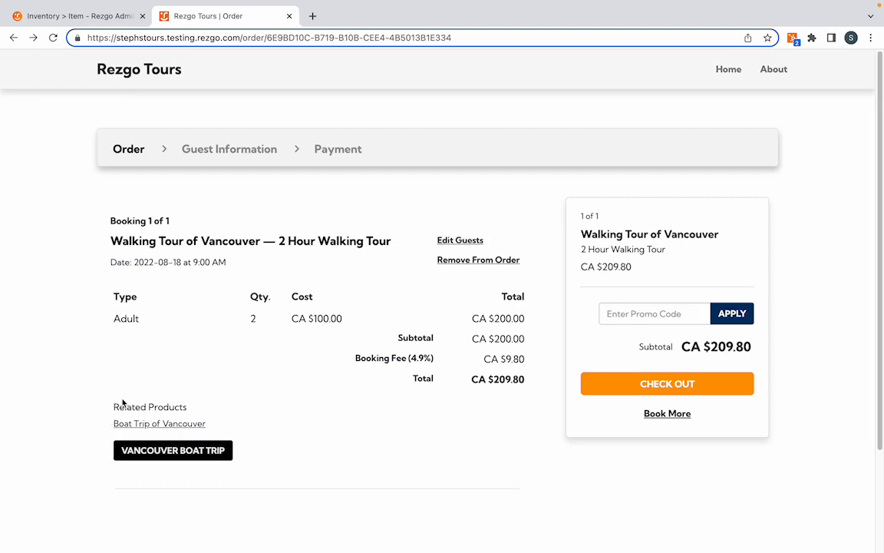
{"action": "left_click", "coordinate": [157, 426]}
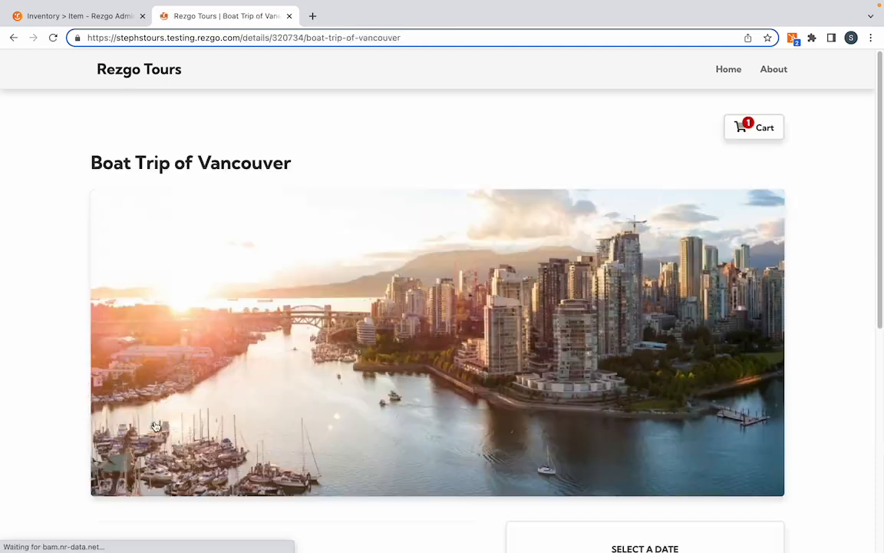
{"action": "scroll", "coordinate": [346, 203], "scroll_direction": "down", "scroll_amount": 3}
Return to the admin item form and upload Walking Tour.jpeg from the Work folder as the item's image
{"action": "left_click", "coordinate": [118, 16]}
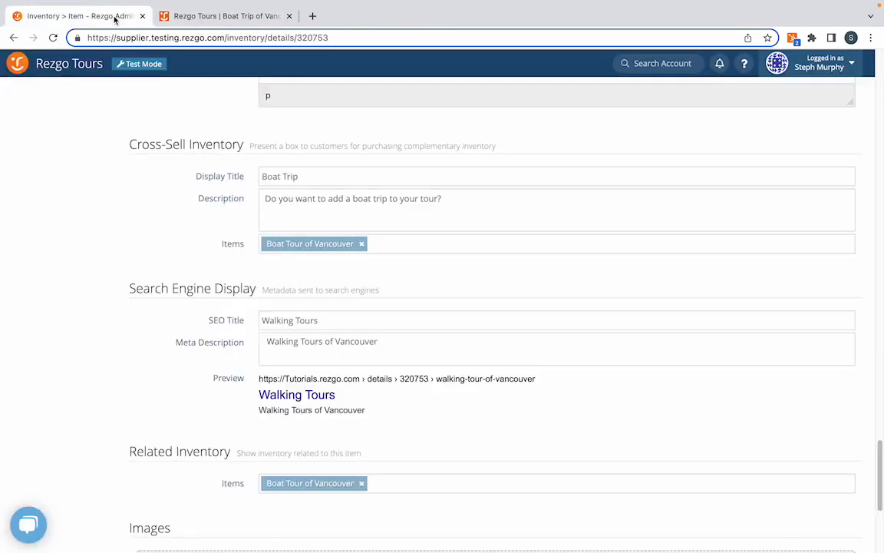
{"action": "scroll", "coordinate": [272, 281], "scroll_direction": "down", "scroll_amount": 5}
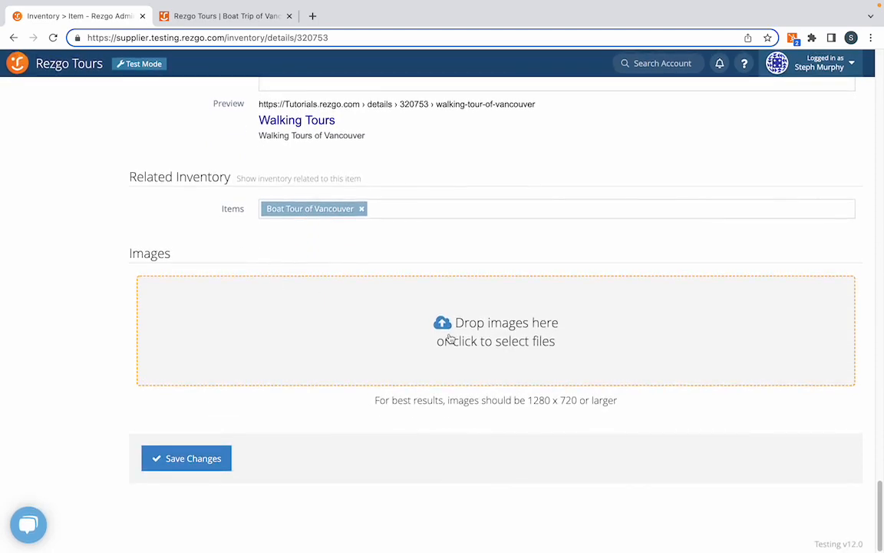
{"action": "left_click", "coordinate": [450, 339]}
{"action": "left_click", "coordinate": [383, 218]}
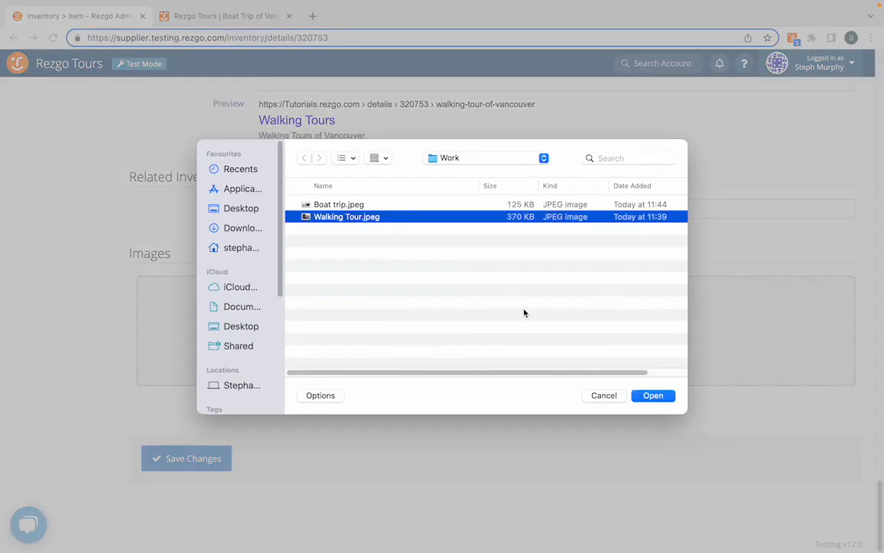
{"action": "left_click", "coordinate": [651, 396]}
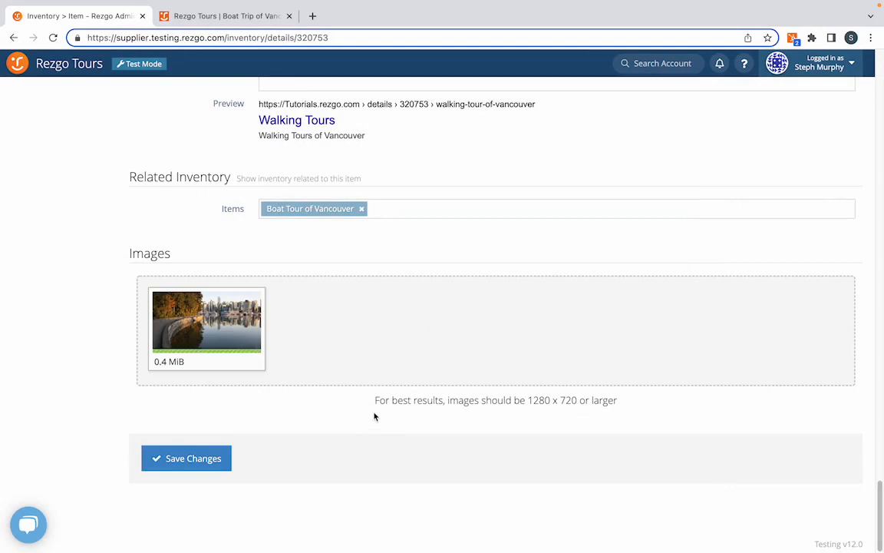
Save the inventory item's changes and review its details page from the images up to the item summary
{"action": "scroll", "coordinate": [374, 416], "scroll_direction": "down", "scroll_amount": 2}
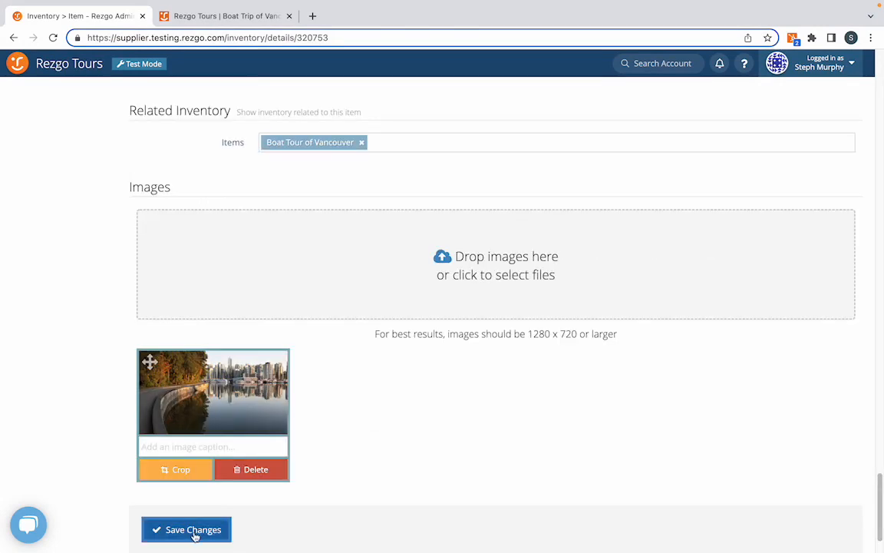
{"action": "left_click", "coordinate": [169, 533]}
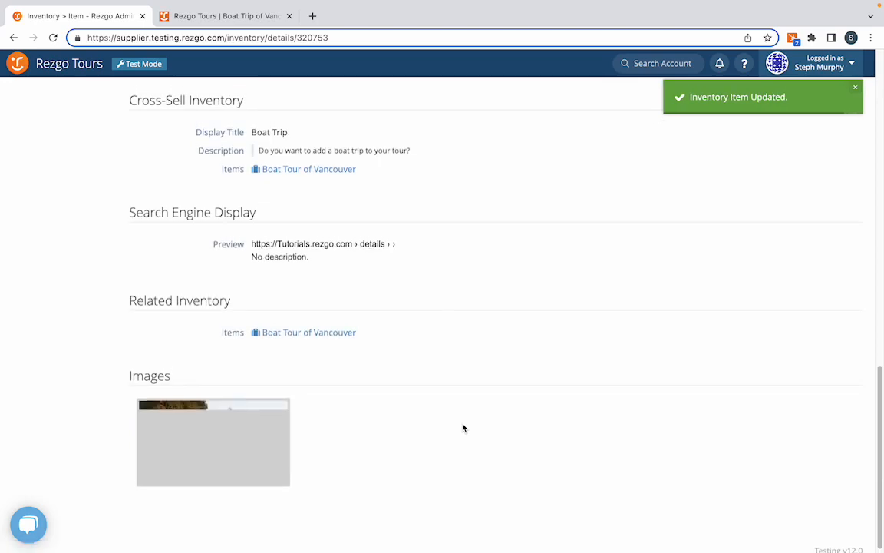
{"action": "scroll", "coordinate": [463, 428], "scroll_direction": "up", "scroll_amount": 10}
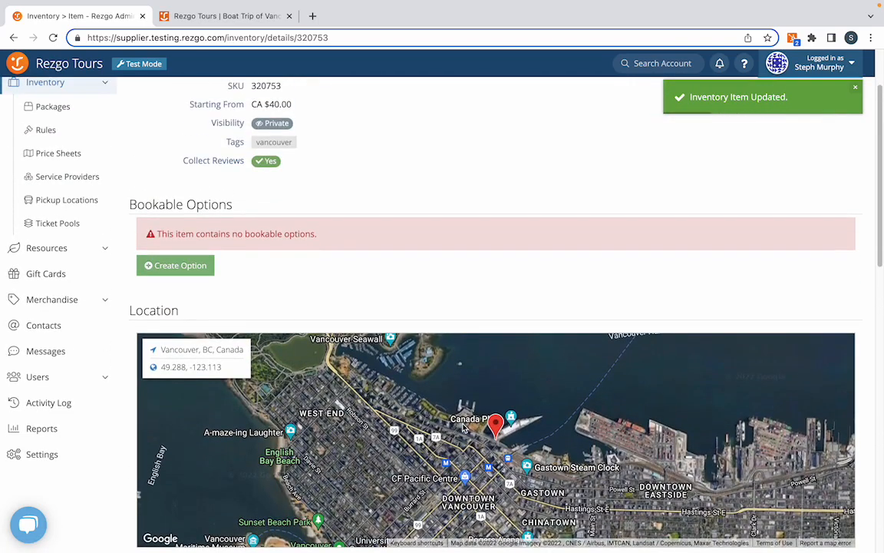
{"action": "scroll", "coordinate": [463, 427], "scroll_direction": "up", "scroll_amount": 1}
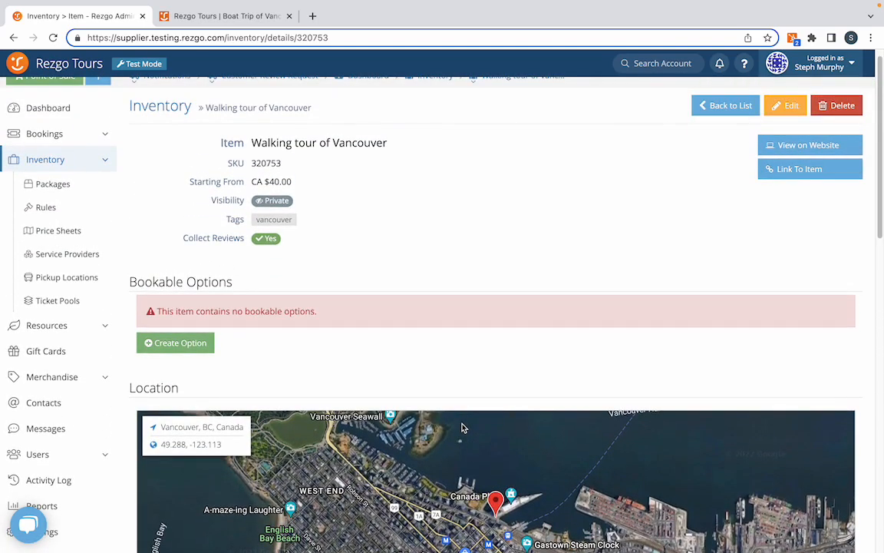